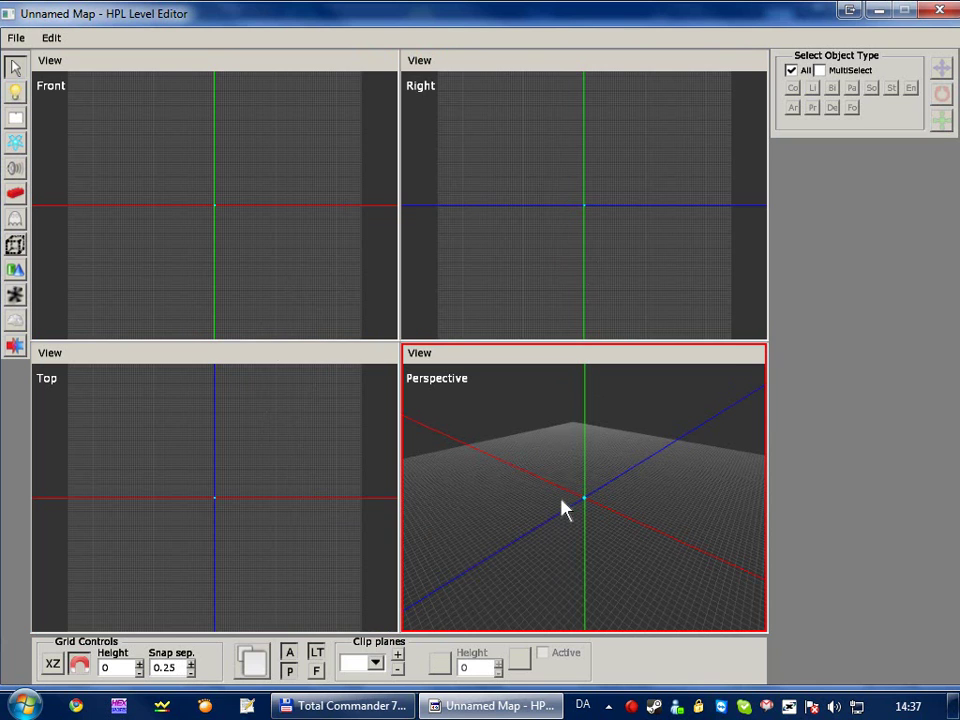
# Activate the Perspective viewport and orbit the camera around the empty grid.
pyautogui.click(588, 505)
pyautogui.keyDown('alt'); pyautogui.moveTo(585, 504); pyautogui.dragTo(560, 558); pyautogui.keyUp('alt')
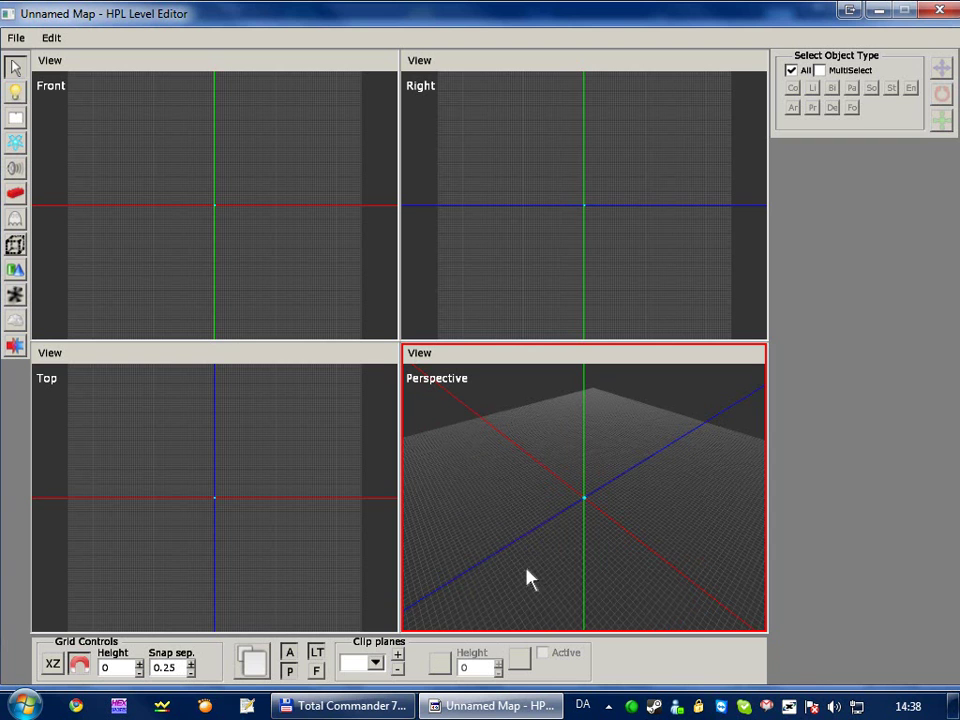
pyautogui.click(253, 660)
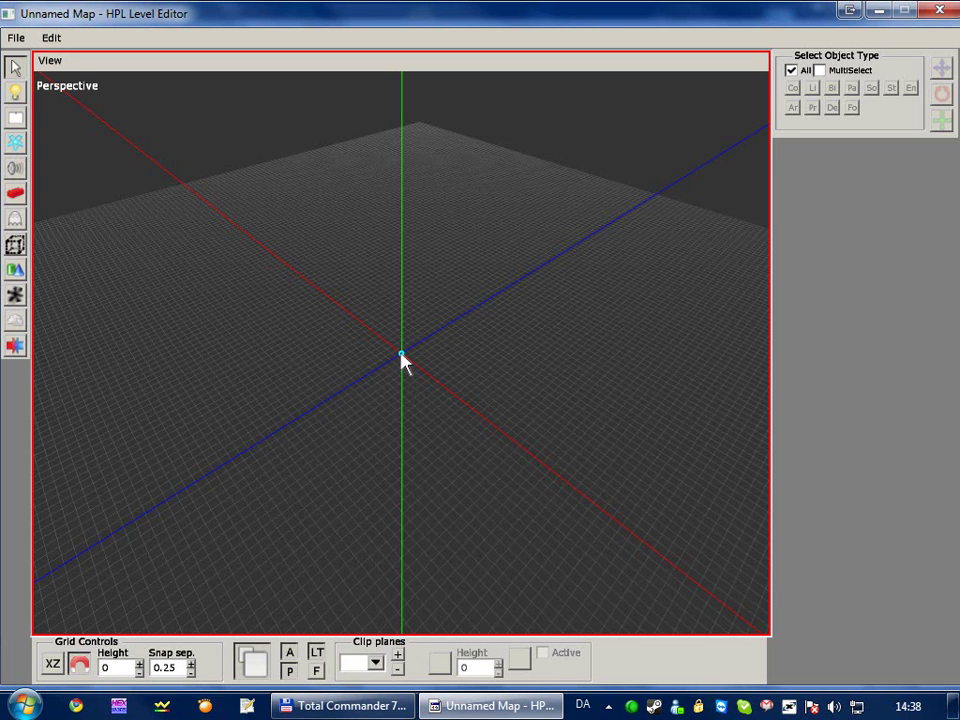
pyautogui.click(401, 360)
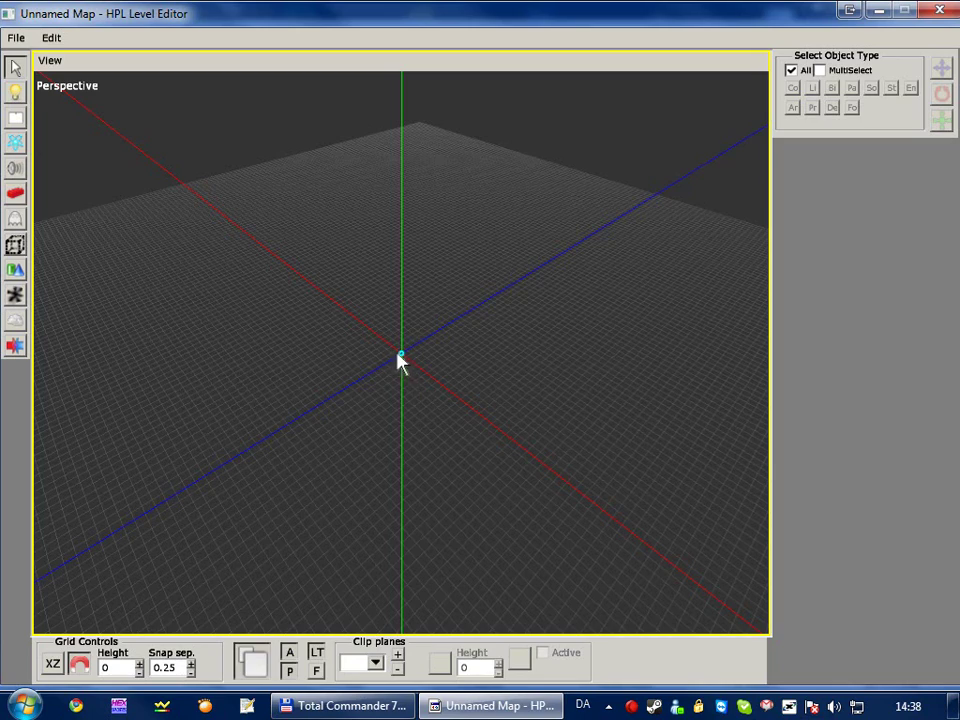
pyautogui.moveTo(401, 362); pyautogui.dragTo(338, 356, button='middle')
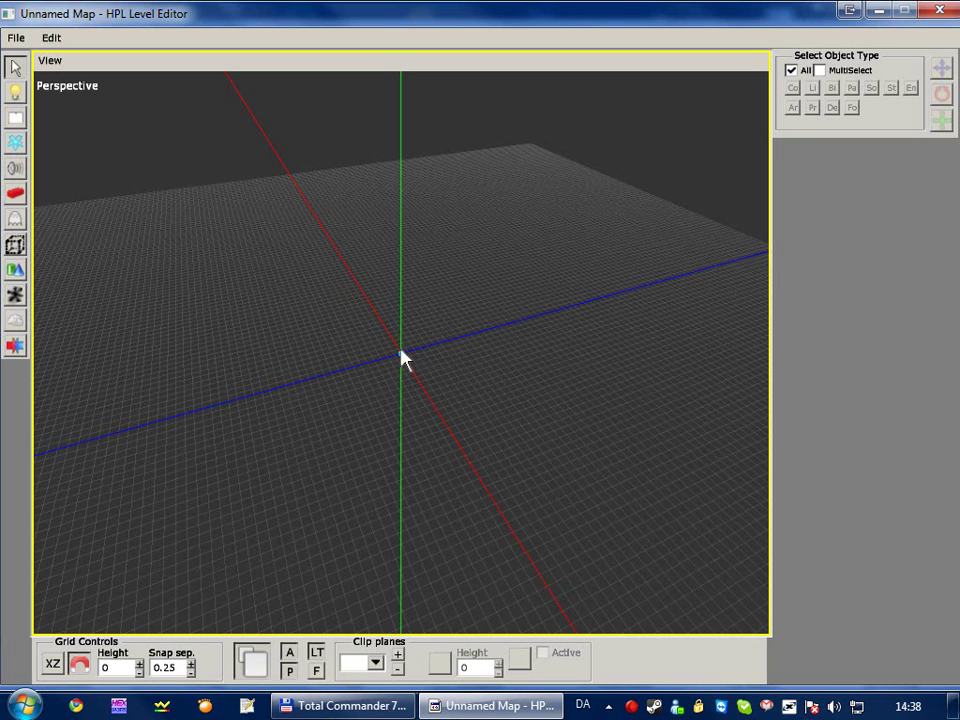
pyautogui.scroll(-1, 418, 456)
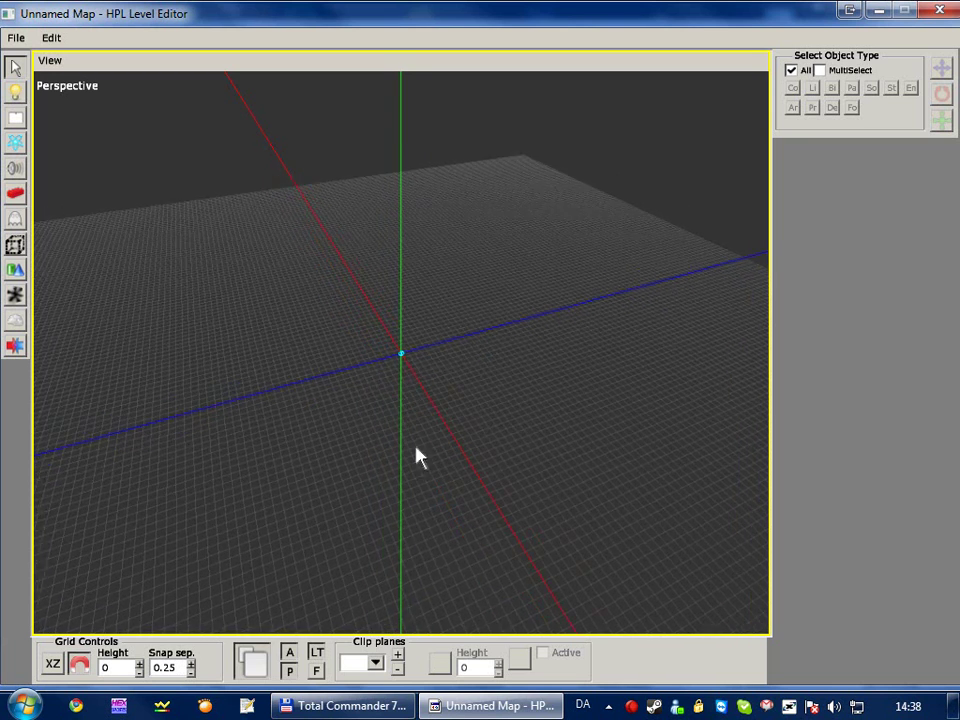
pyautogui.keyDown('ctrl'); pyautogui.moveTo(418, 456); pyautogui.dragTo(415, 560, button='middle'); pyautogui.keyUp('ctrl')
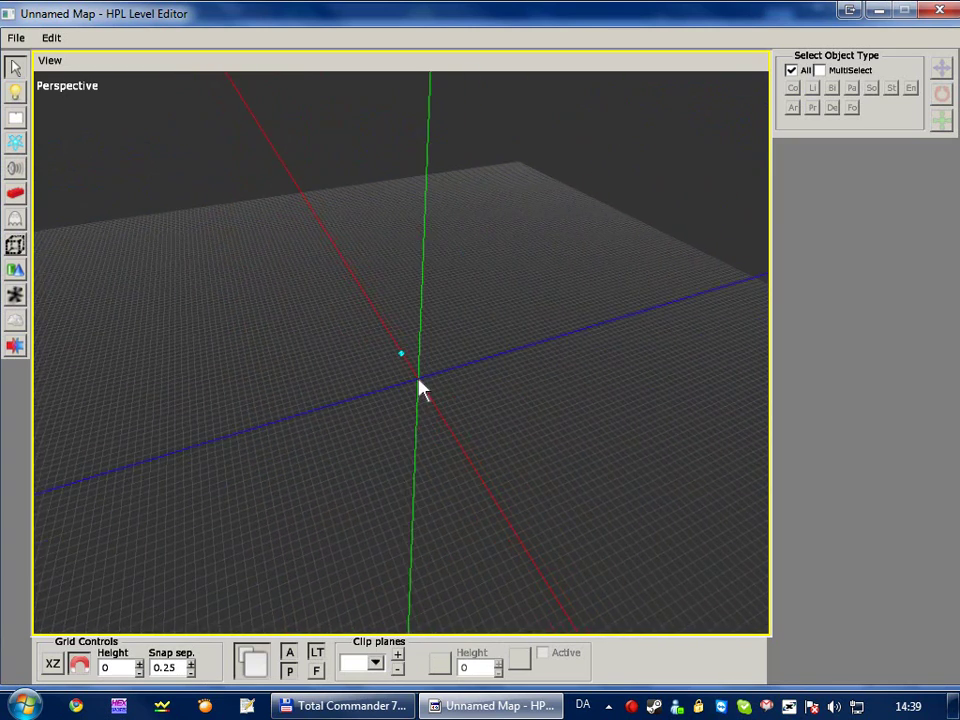
pyautogui.click(390, 527)
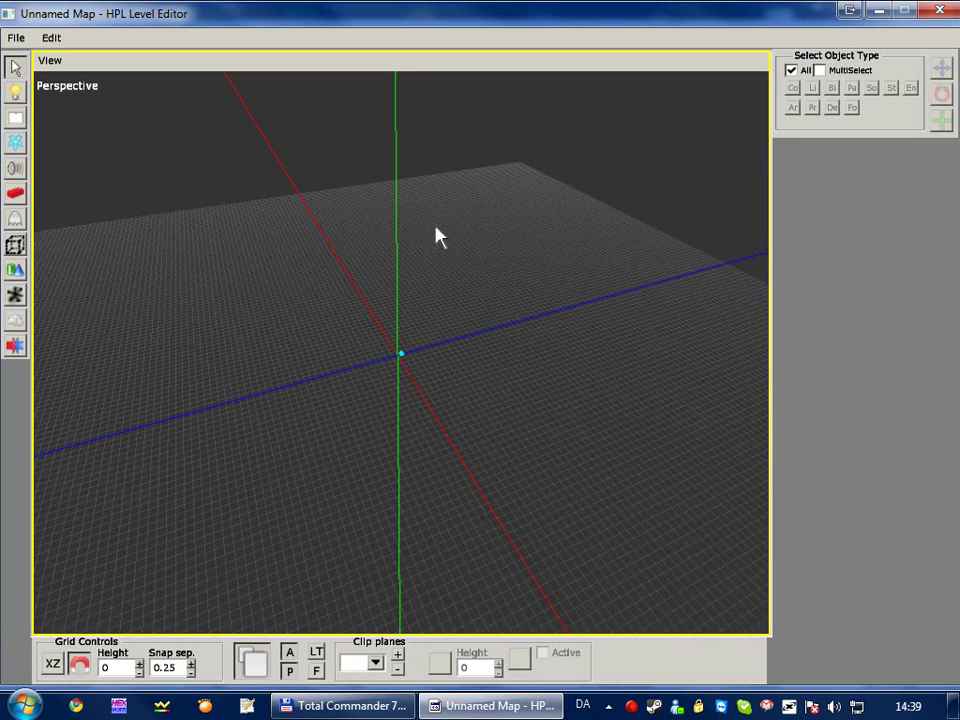
pyautogui.keyDown('alt'); pyautogui.moveTo(435, 231); pyautogui.dragTo(471, 144); pyautogui.keyUp('alt')
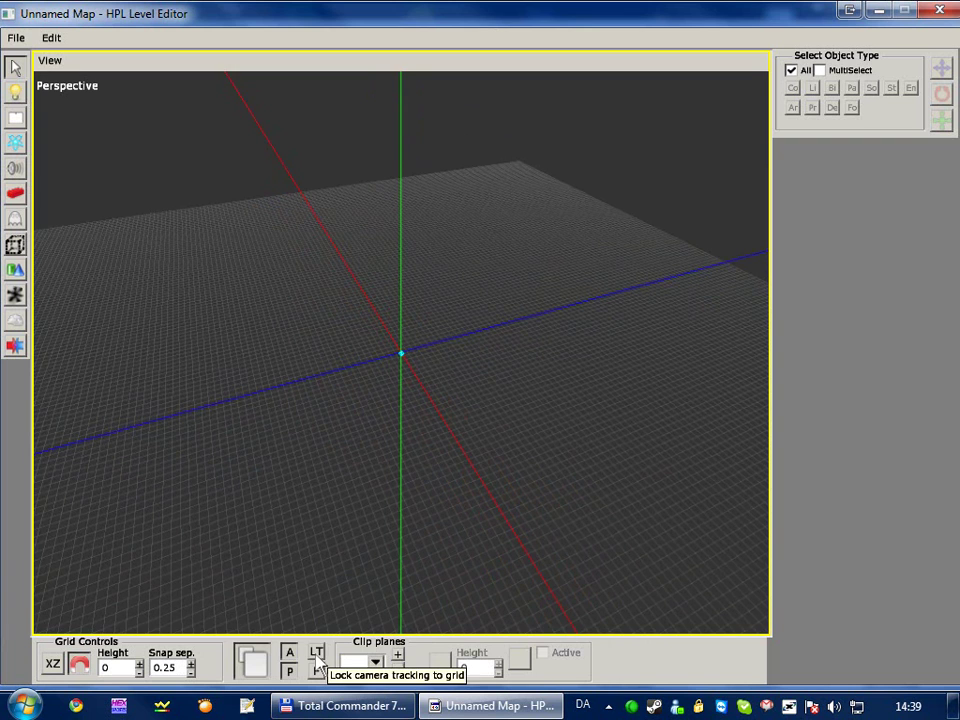
pyautogui.keyDown('alt'); pyautogui.moveTo(354, 418); pyautogui.dragTo(456, 437); pyautogui.keyUp('alt')
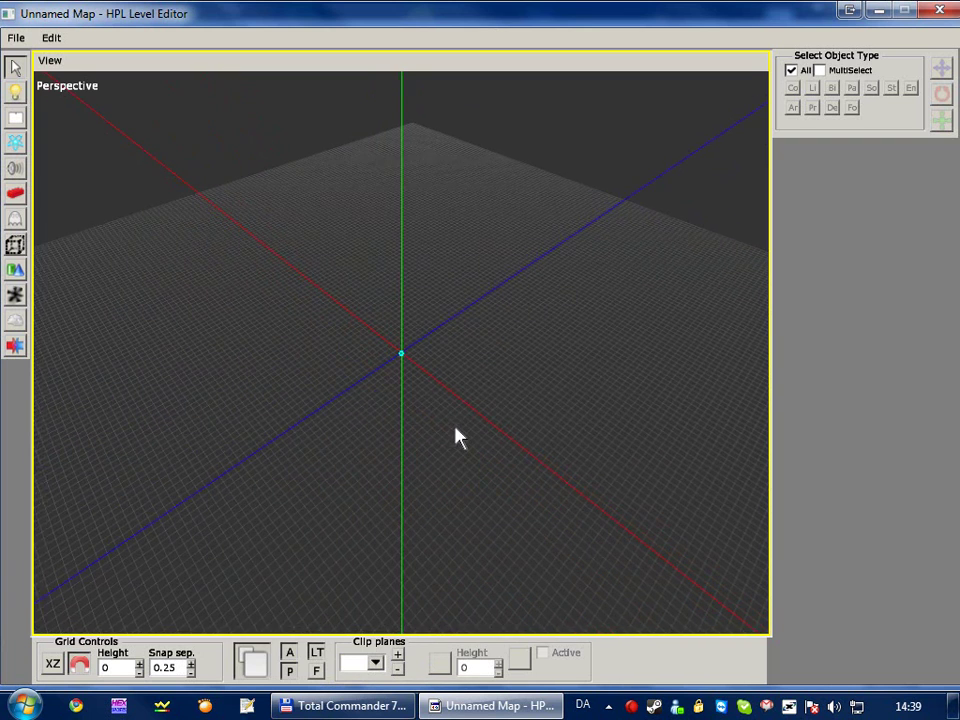
# Check the Lights tool's light types, keeping BoxLight, then switch to the Billboards tool.
pyautogui.click(16, 94)
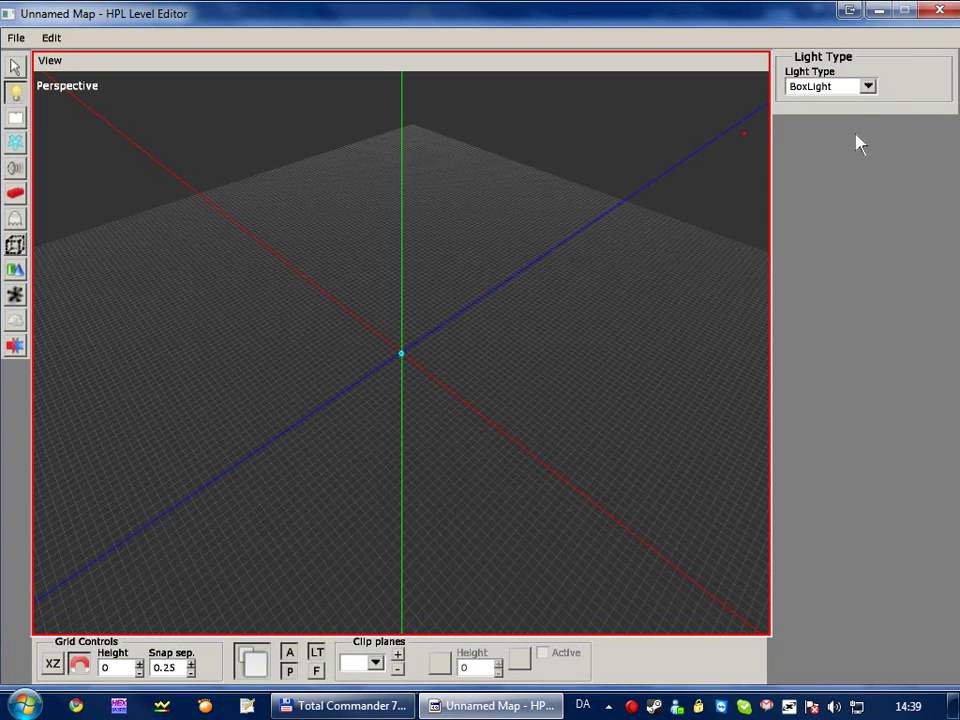
pyautogui.click(868, 86)
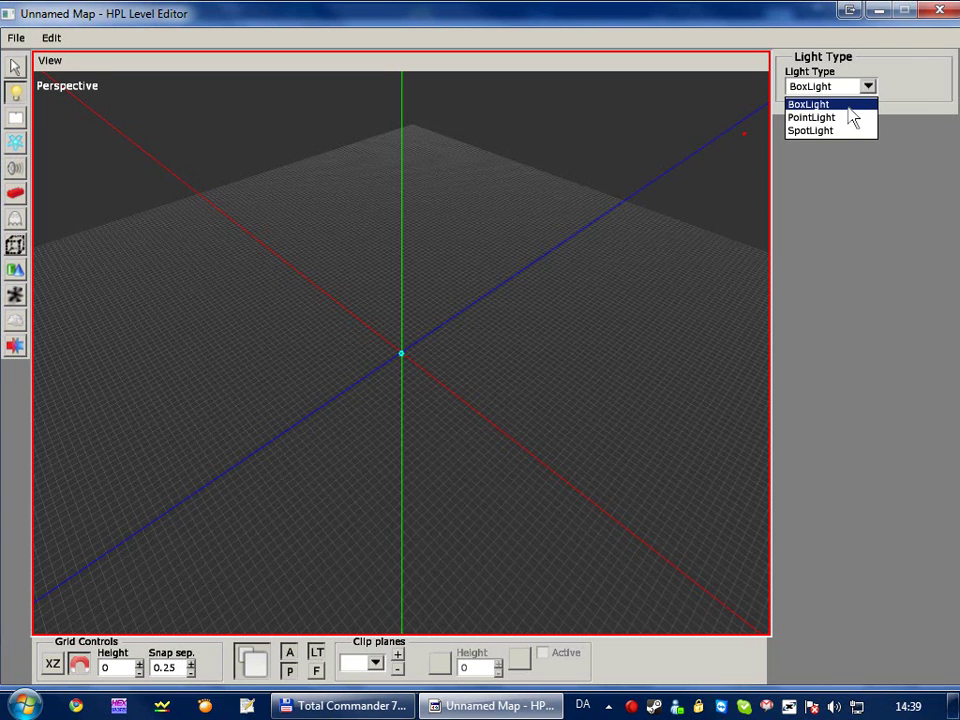
pyautogui.click(865, 103)
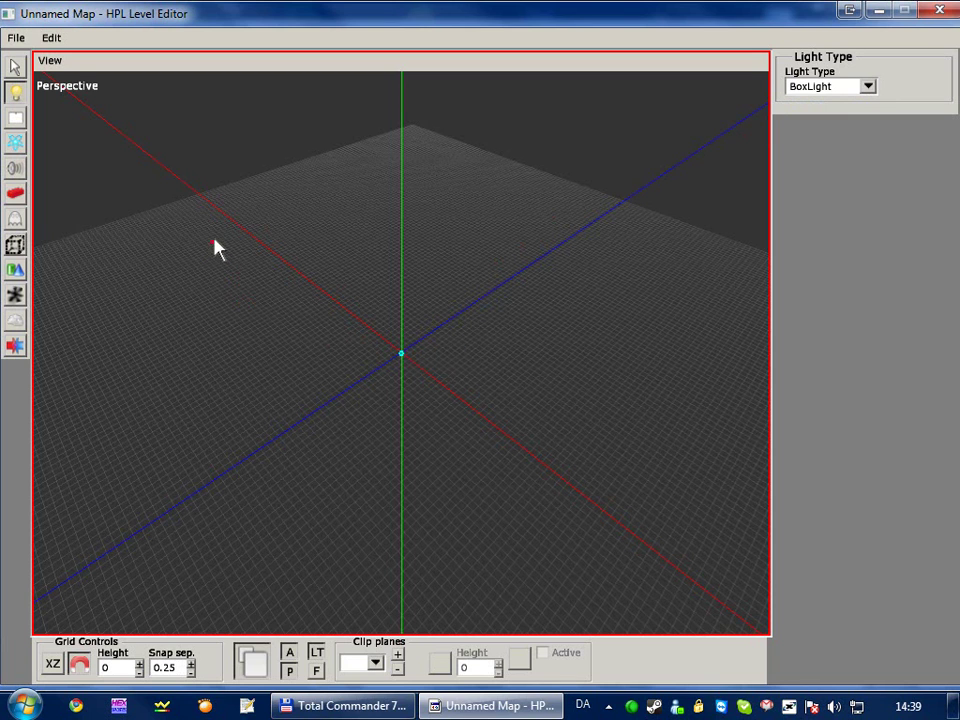
pyautogui.click(16, 120)
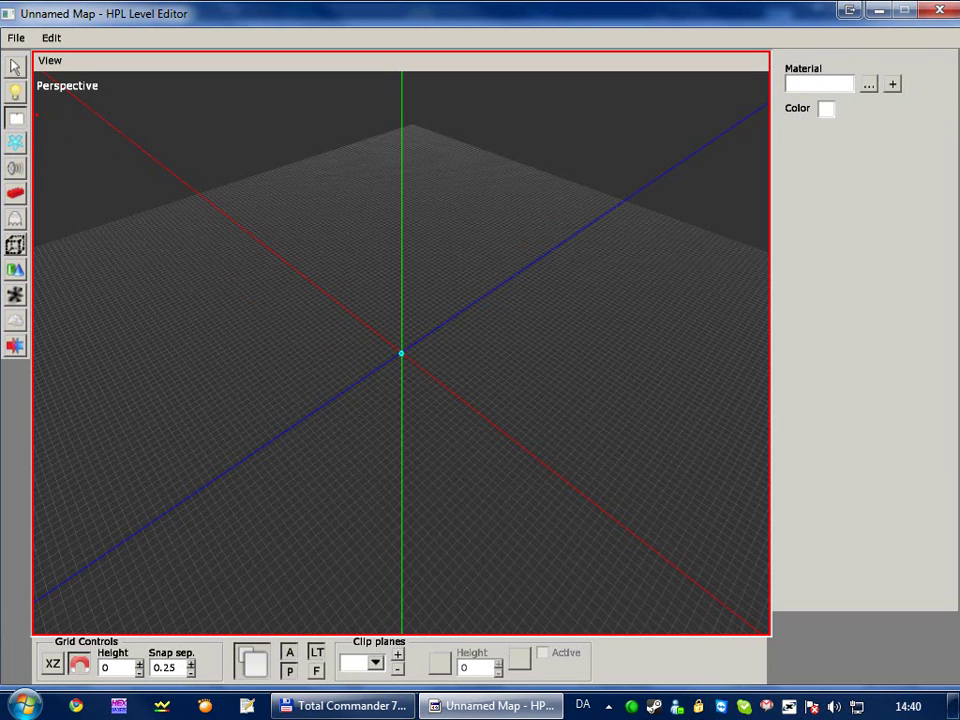
# Step through the Particle Systems, Sounds and Static Objects tools, ending on Entities.
pyautogui.click(15, 148)
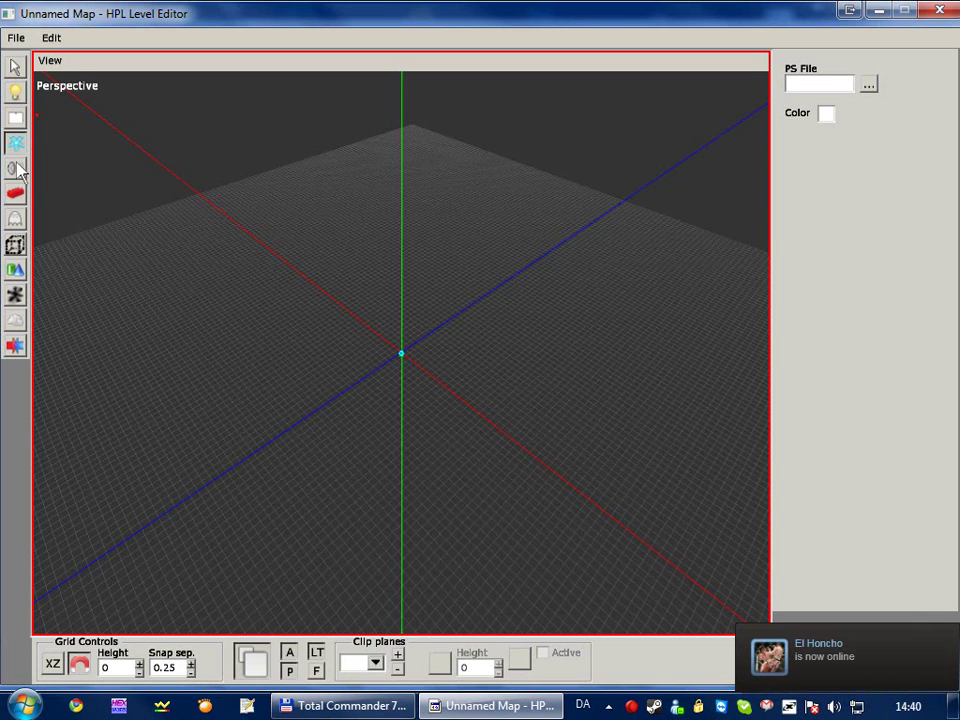
pyautogui.click(16, 169)
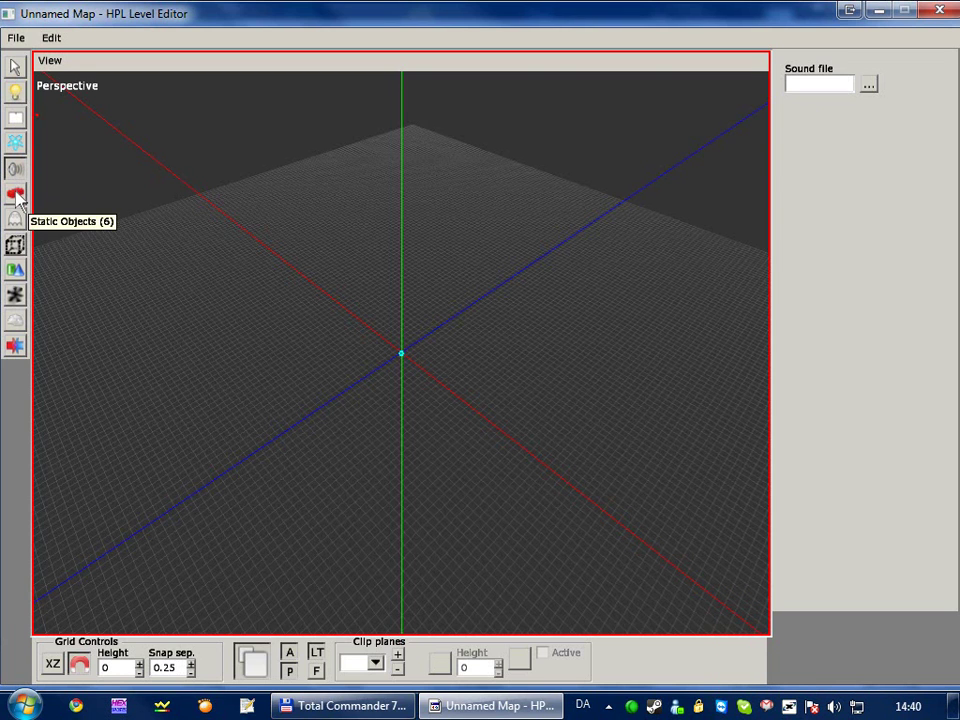
pyautogui.click(16, 197)
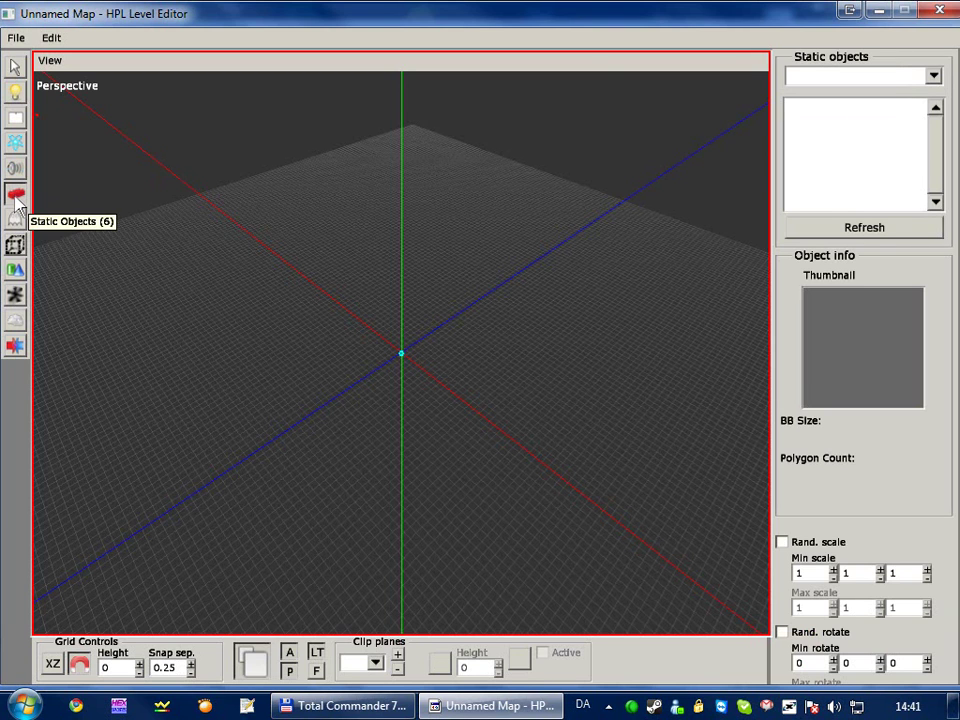
pyautogui.click(15, 221)
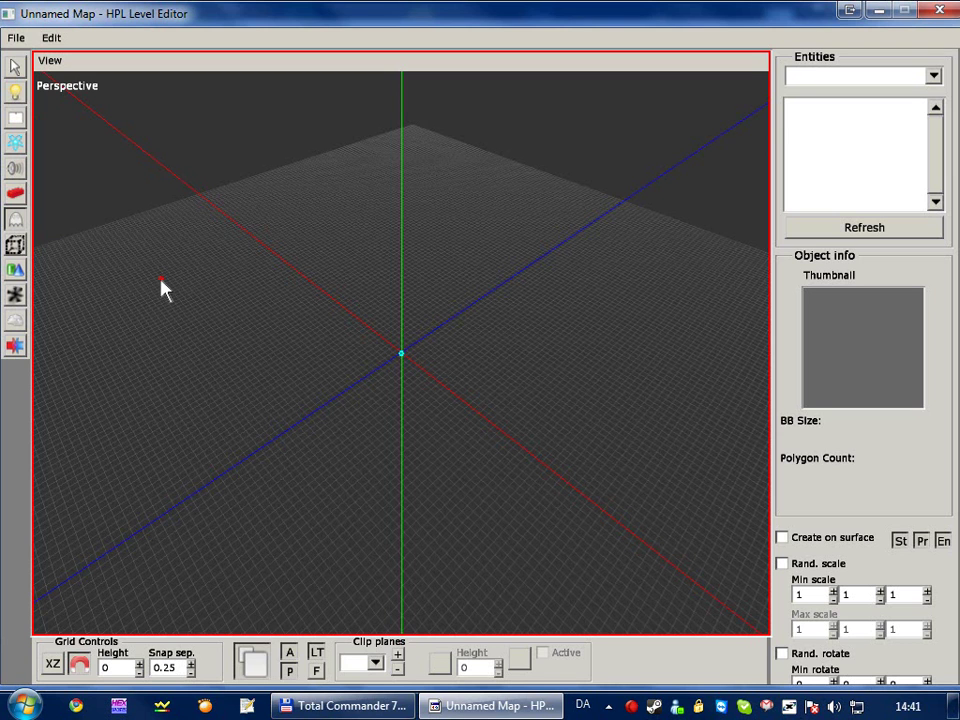
# Switch to the Areas tool and browse its area types, keeping Script.
pyautogui.click(15, 247)
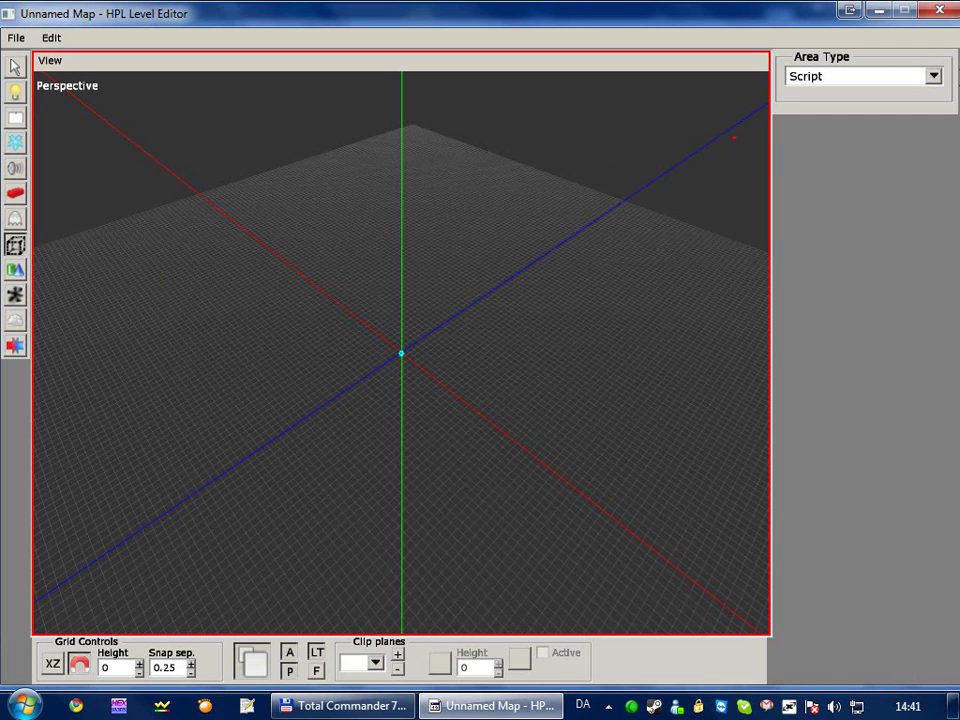
pyautogui.click(933, 76)
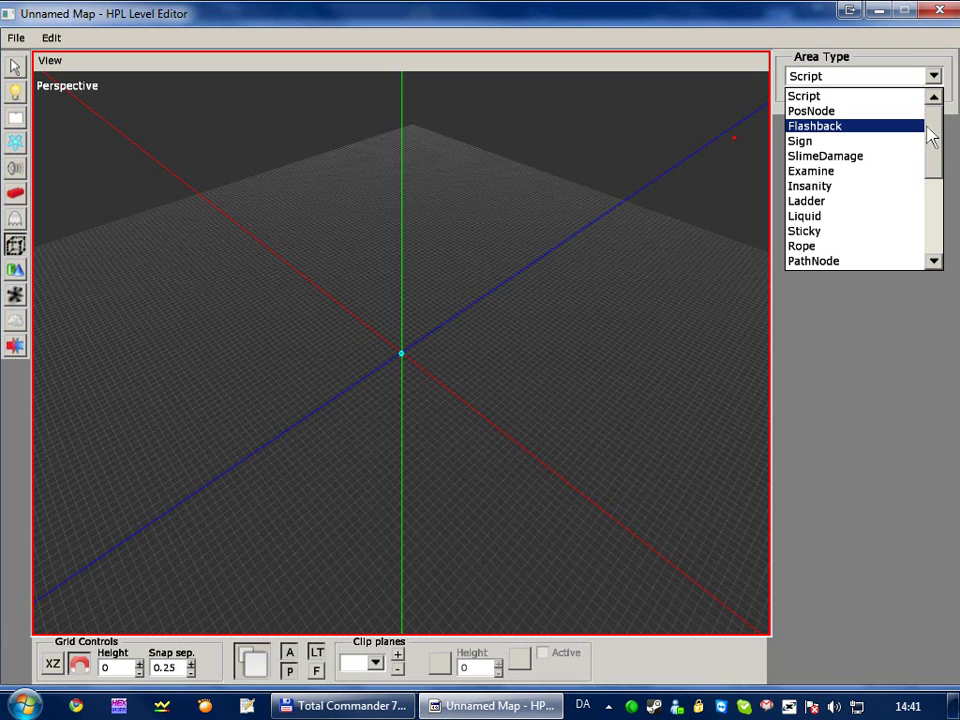
pyautogui.click(935, 205)
pyautogui.click(934, 96)
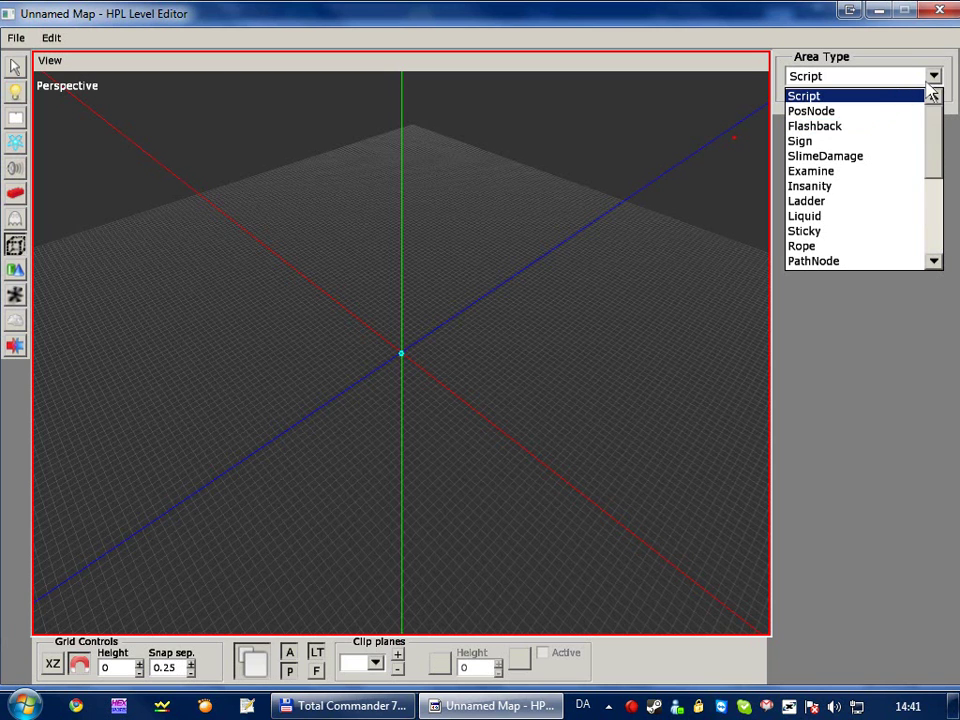
pyautogui.click(934, 78)
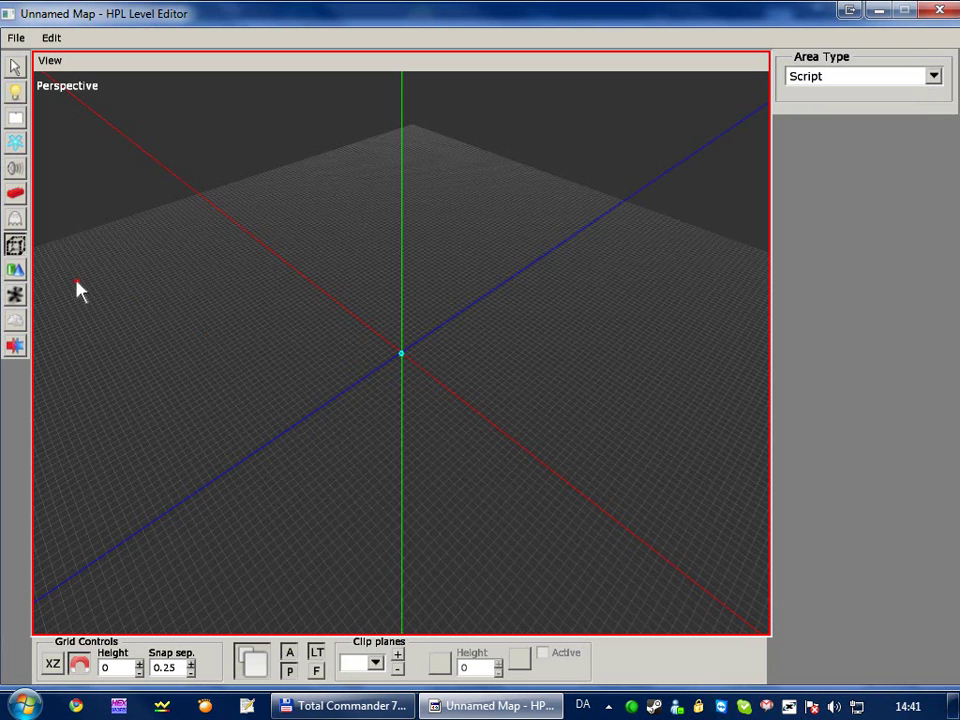
# Check Primitives (keeping Plane) and Decals, then select the FogAreas tool.
pyautogui.click(20, 272)
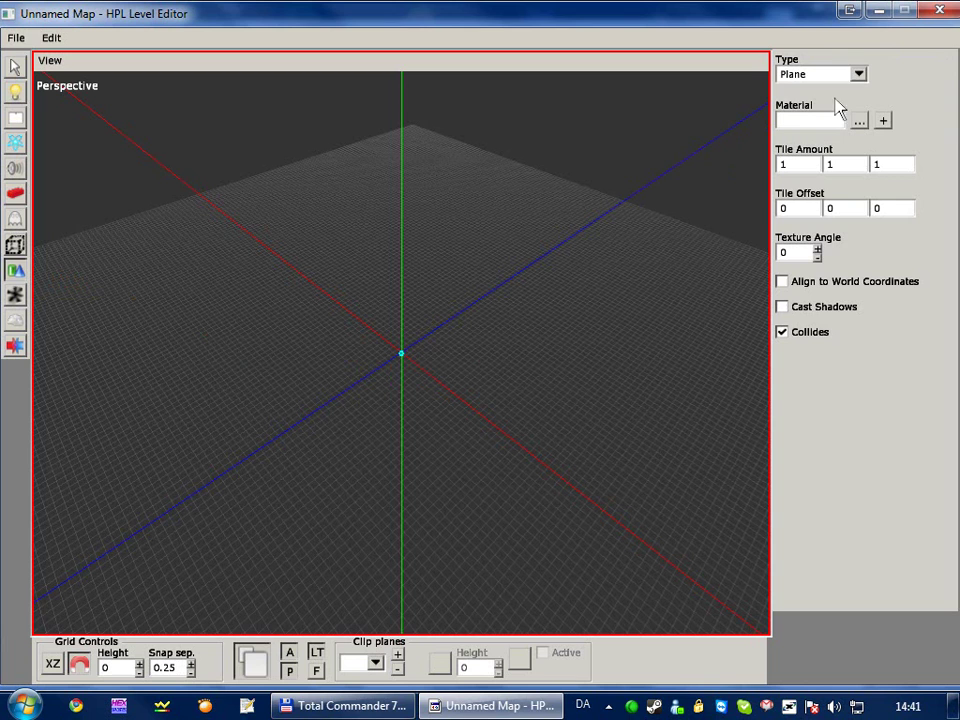
pyautogui.click(858, 74)
pyautogui.click(859, 74)
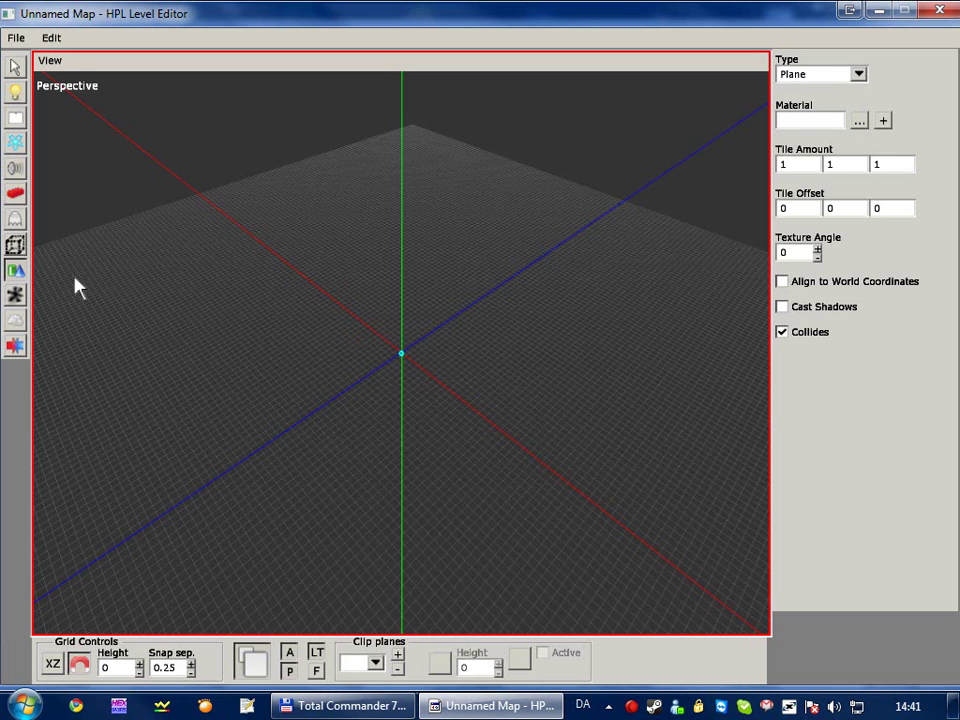
pyautogui.click(16, 297)
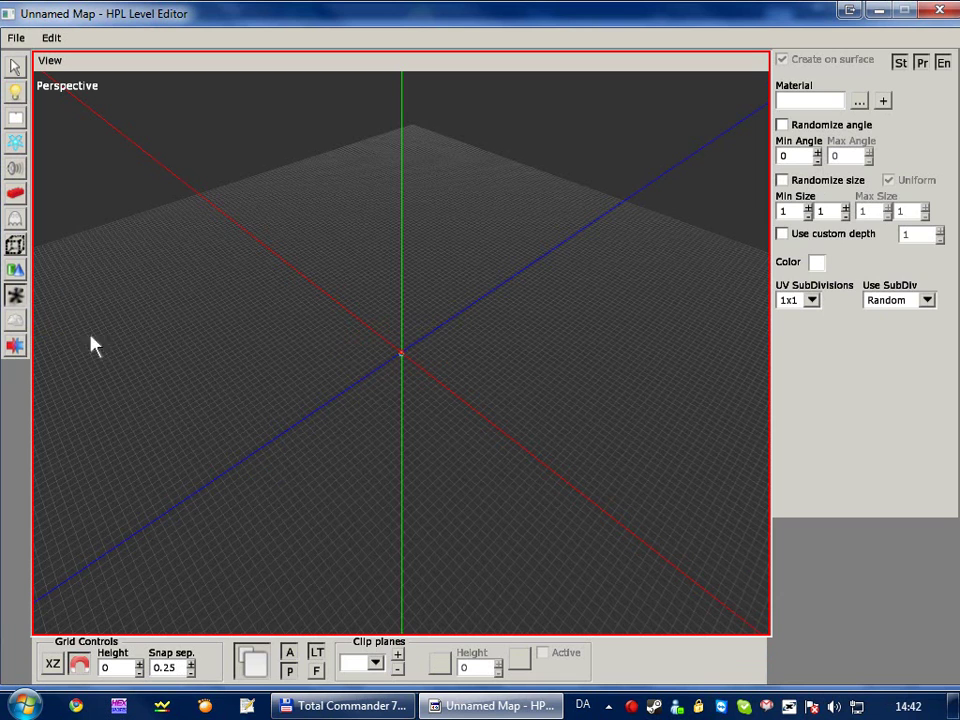
pyautogui.click(15, 320)
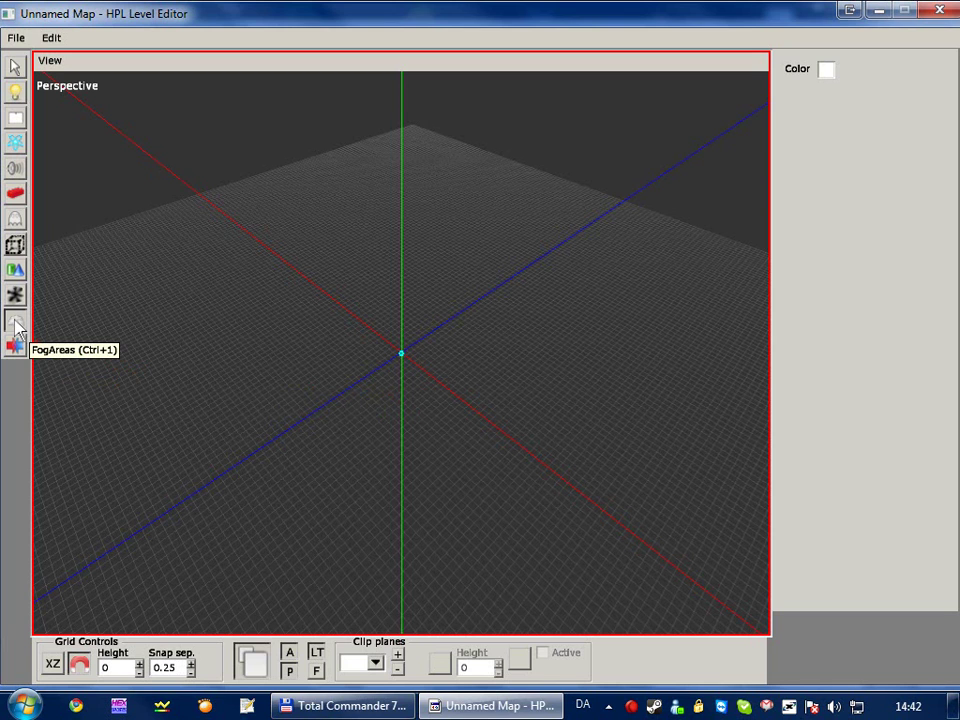
# Place a fog area at the map origin and lift it to height 4.25.
pyautogui.click(15, 322)
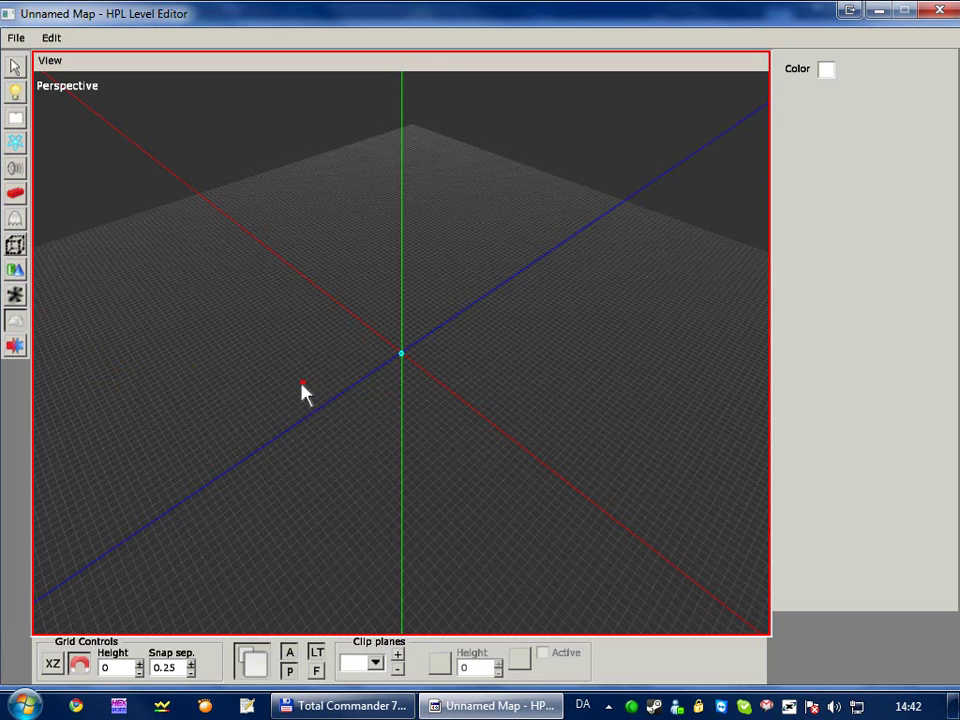
pyautogui.click(383, 374)
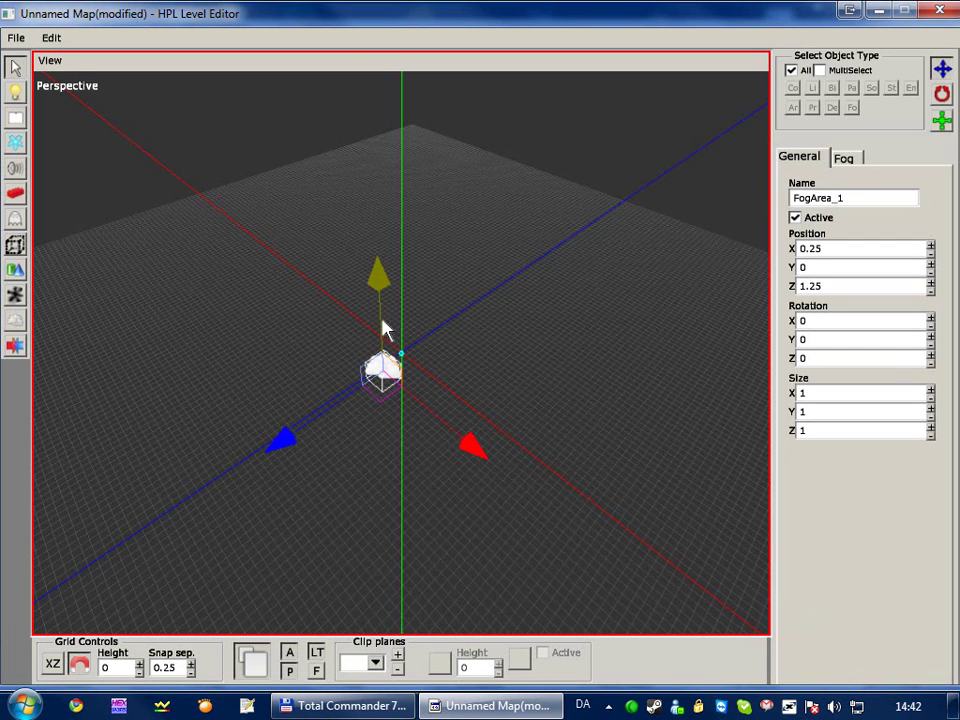
pyautogui.moveTo(385, 330); pyautogui.dragTo(398, 265)
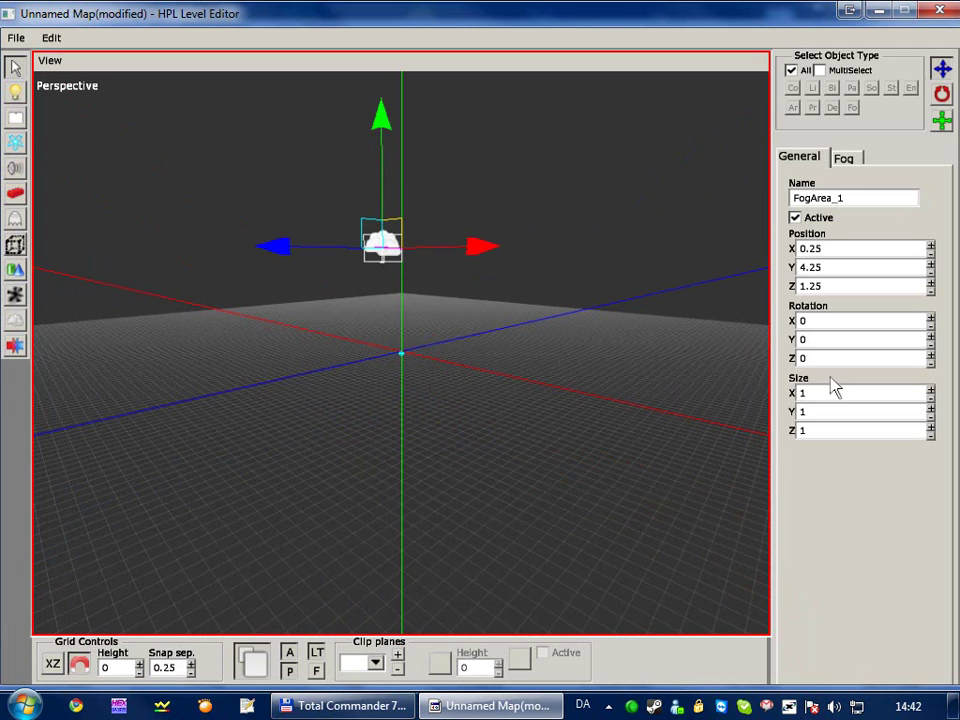
# Set the fog area's Size X and Y to 5.
pyautogui.doubleClick(835, 392)
pyautogui.write('5')
pyautogui.press('Tab')
pyautogui.write('5')
pyautogui.press('Tab')
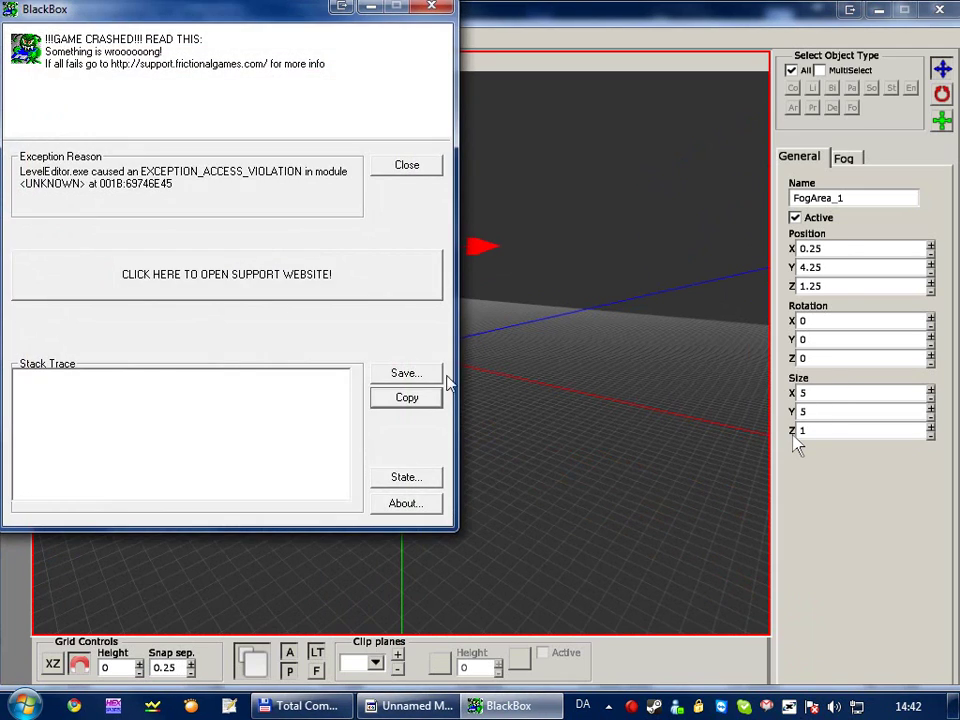
# Close the BlackBox crash report, relaunch LevelEditor.exe and move its window to the top-left.
pyautogui.click(409, 167)
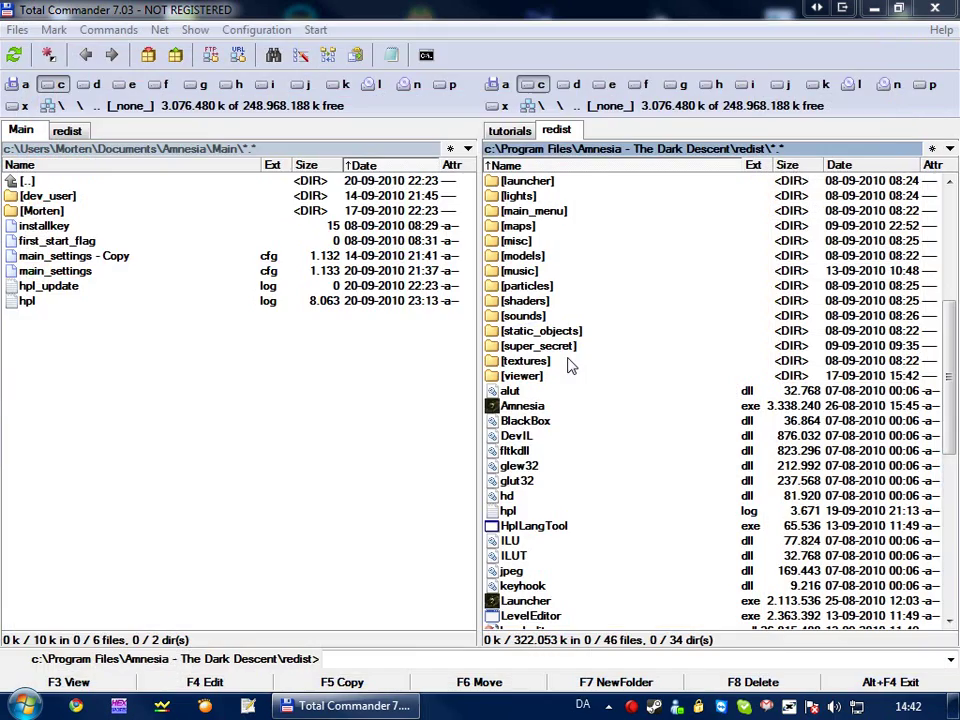
pyautogui.doubleClick(530, 615)
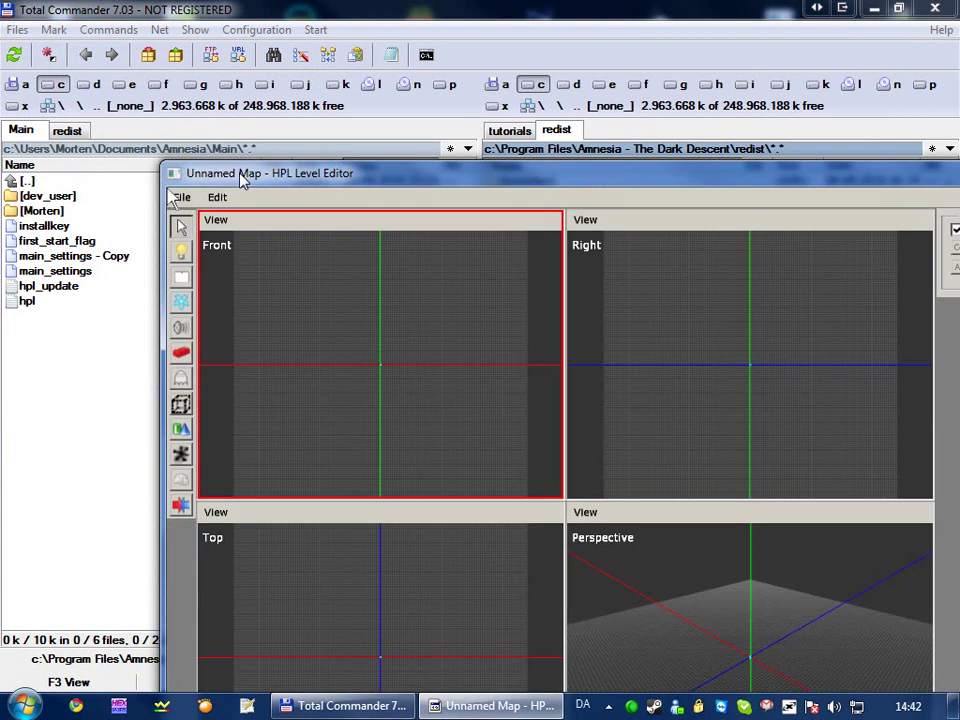
pyautogui.moveTo(243, 180); pyautogui.dragTo(81, 18)
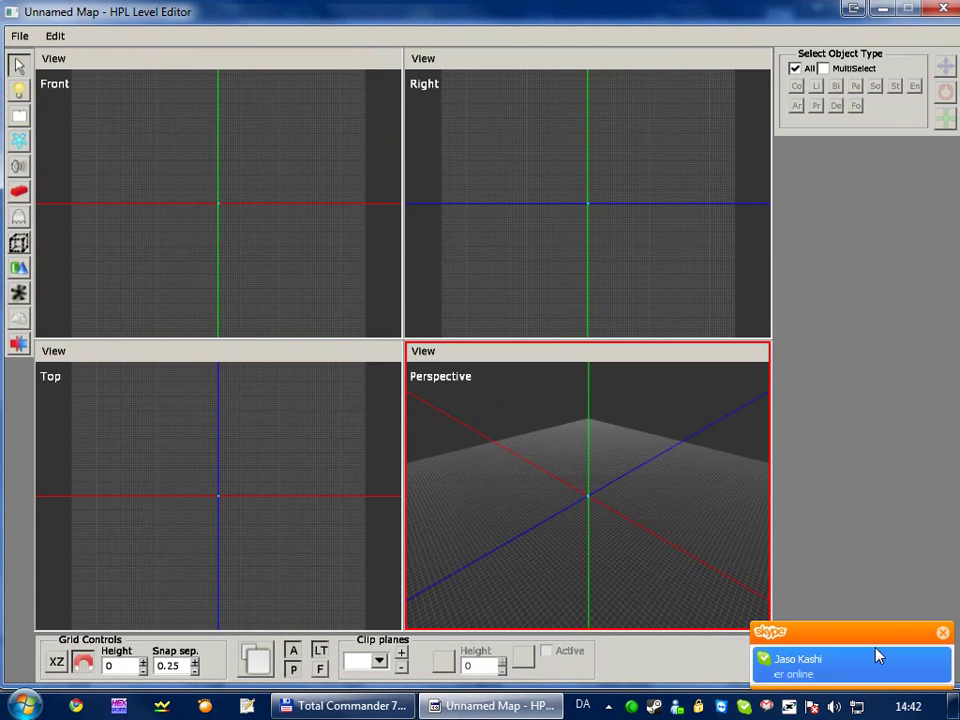
# Dismiss the Skype notification and maximize the Perspective viewport across the editing area.
pyautogui.click(944, 635)
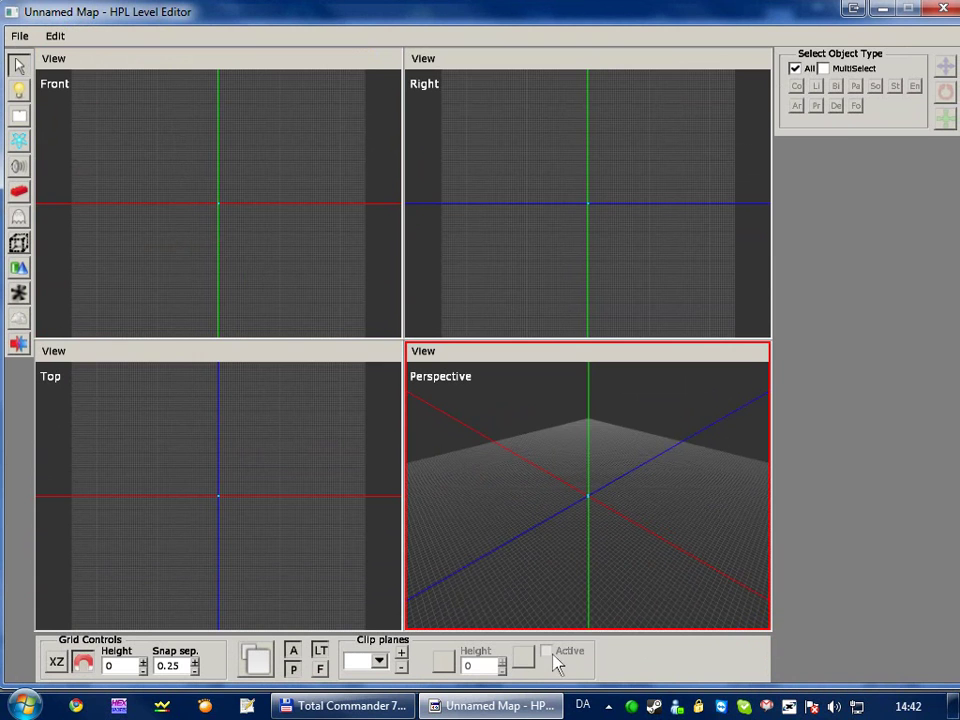
pyautogui.click(255, 659)
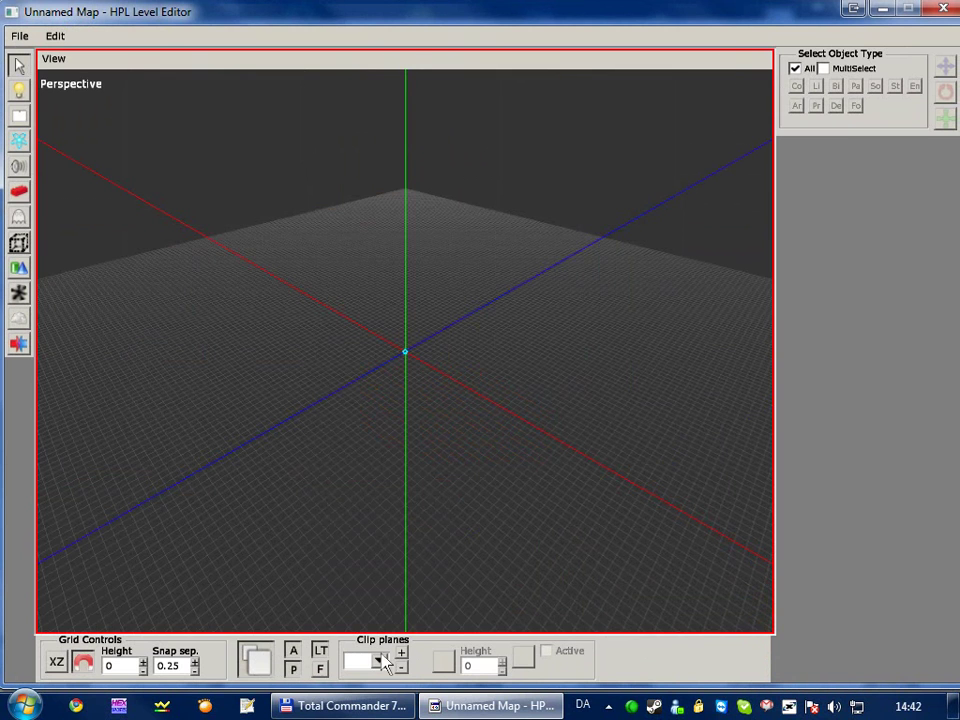